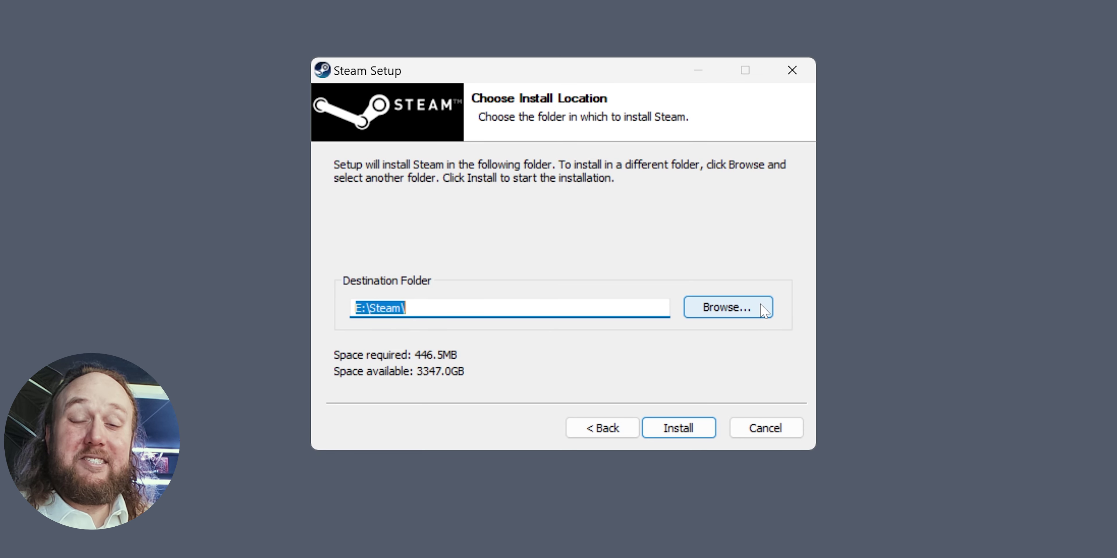
- Install Steam into a newly created F:\Steam folder and finish setup with Steam launching
{"action": "left_click", "coordinate": [759, 307]}
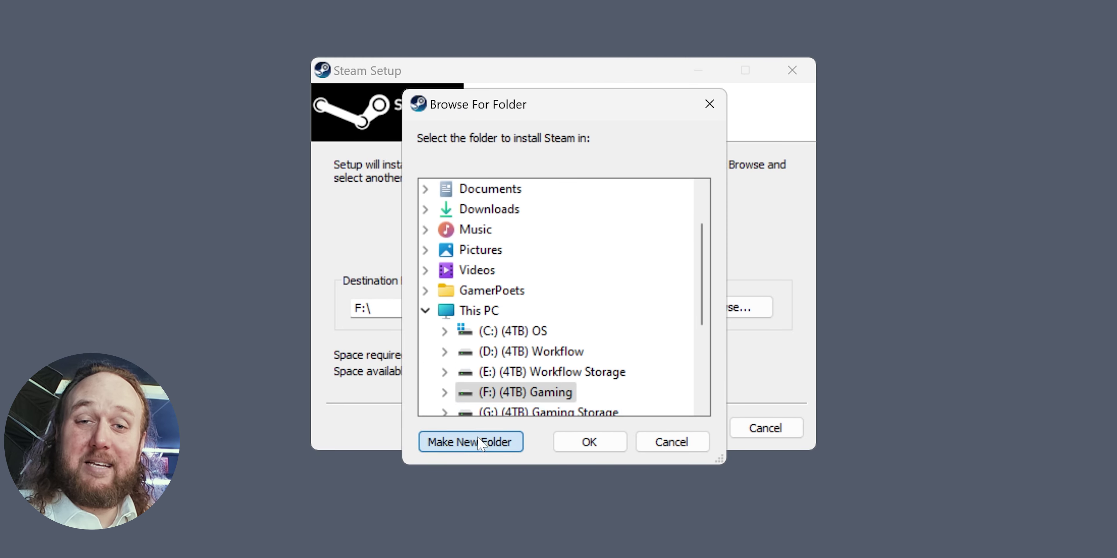
{"action": "left_click", "coordinate": [470, 442]}
{"action": "type", "text": "Steam"}
{"action": "key", "text": "Return"}
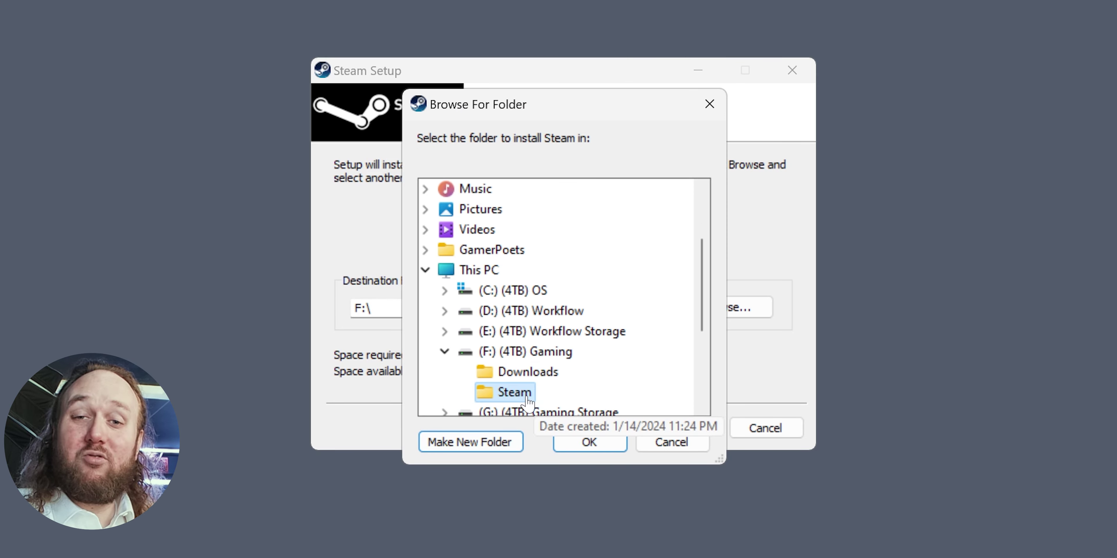
{"action": "left_click", "coordinate": [603, 449]}
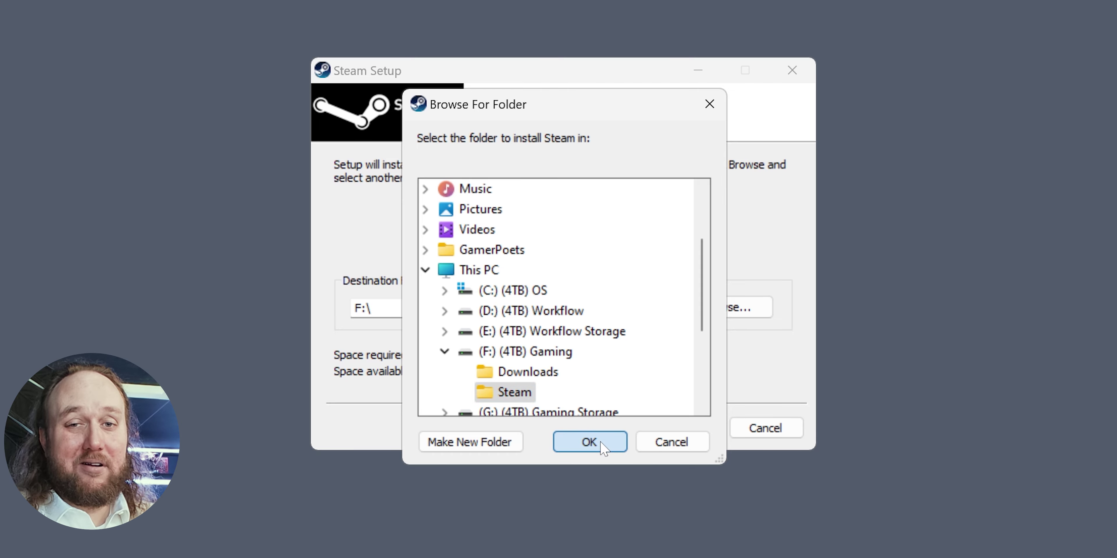
{"action": "left_click", "coordinate": [689, 434]}
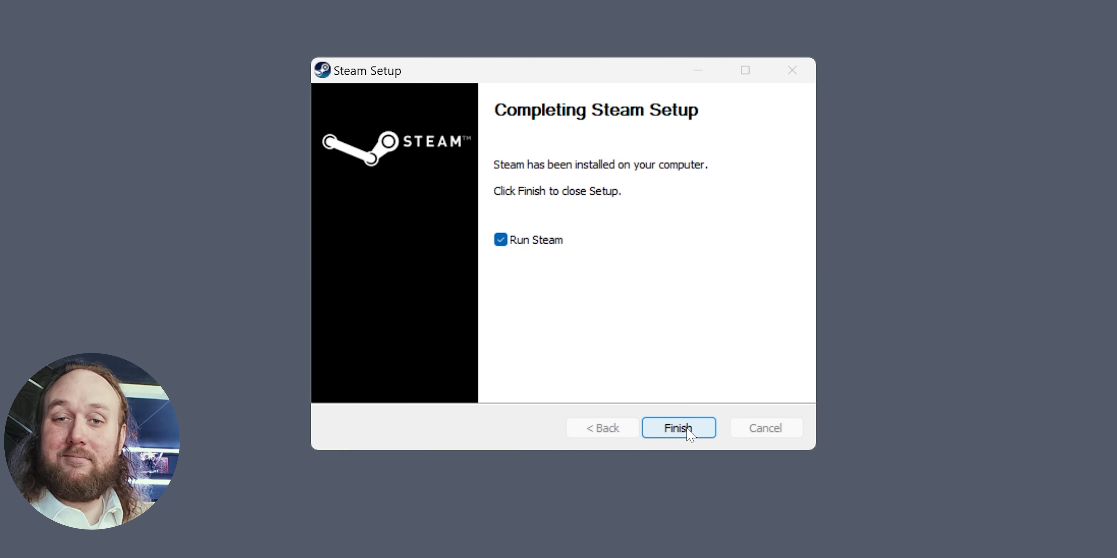
{"action": "left_click", "coordinate": [687, 429]}
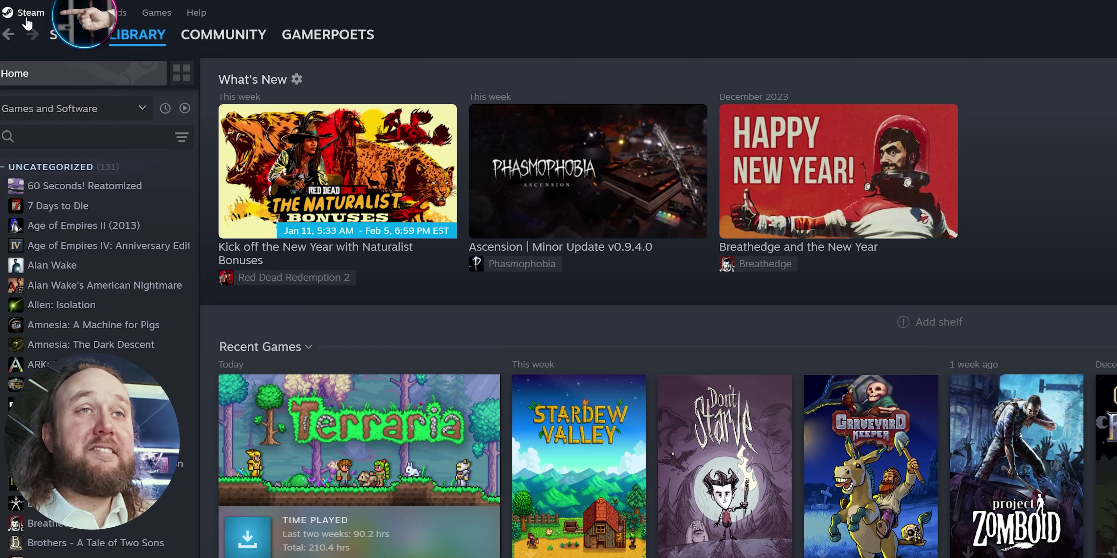
- In Storage settings, add a new library drive using 'Let me choose another location'
{"action": "left_click", "coordinate": [27, 22]}
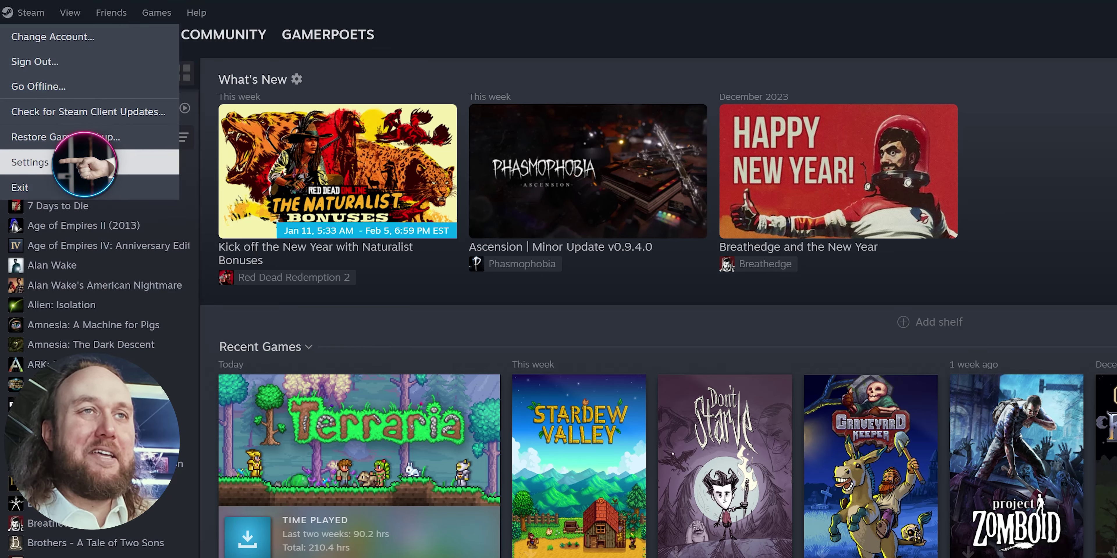
{"action": "left_click", "coordinate": [44, 162]}
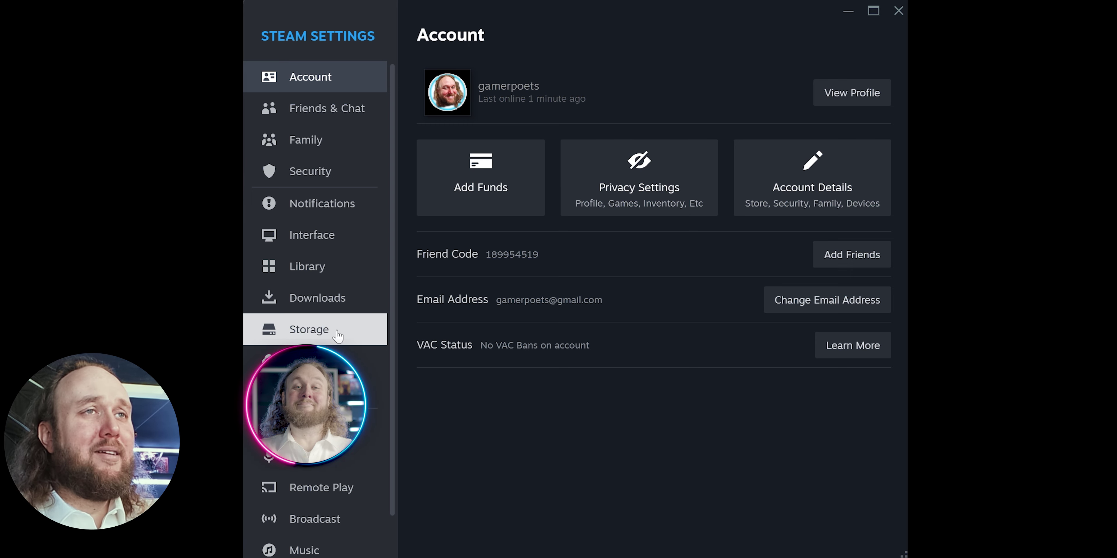
{"action": "left_click", "coordinate": [336, 327]}
{"action": "left_click", "coordinate": [877, 78]}
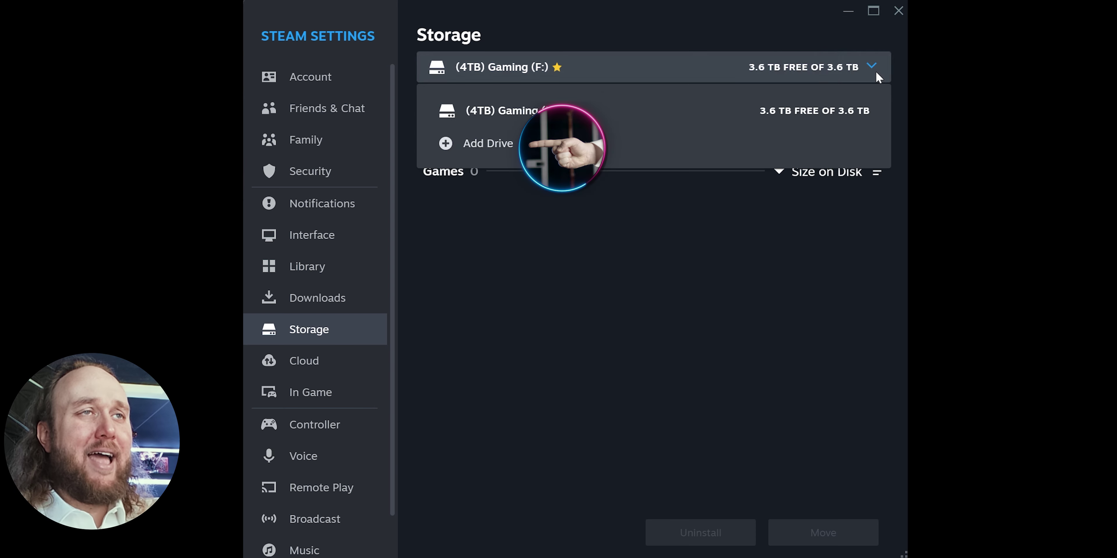
{"action": "left_click", "coordinate": [488, 143]}
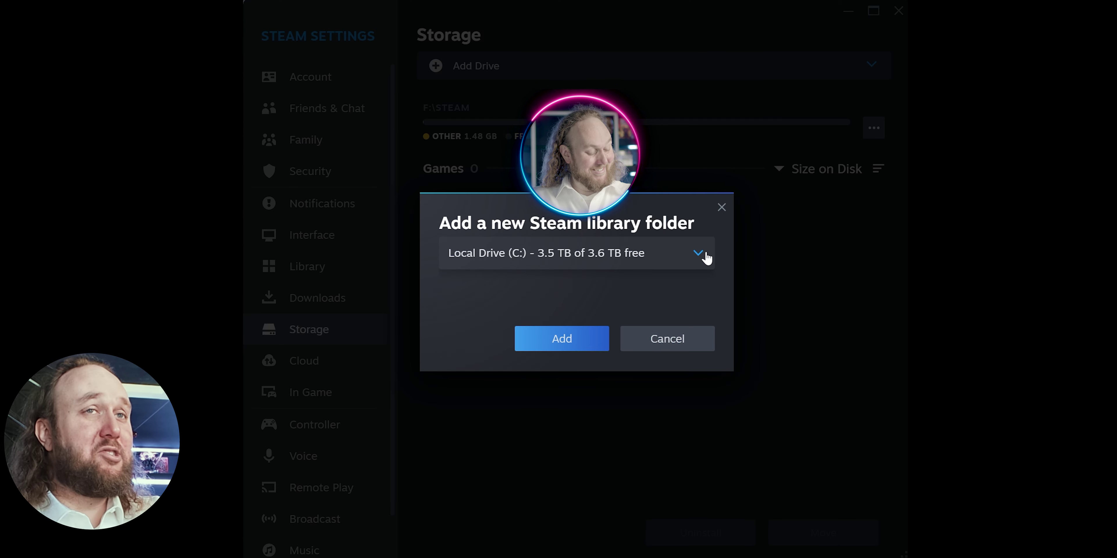
{"action": "left_click", "coordinate": [706, 254]}
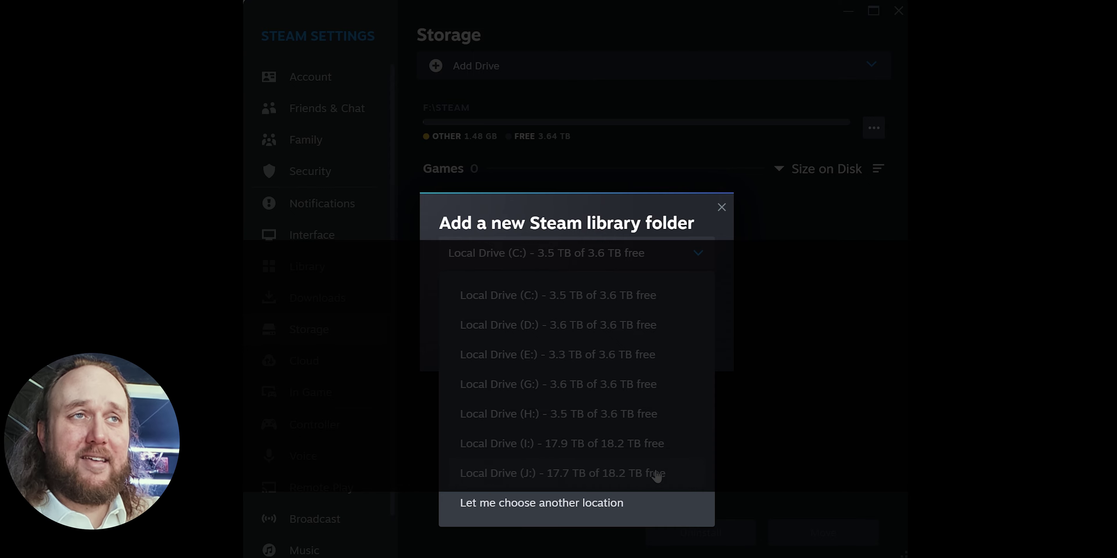
{"action": "left_click", "coordinate": [627, 513]}
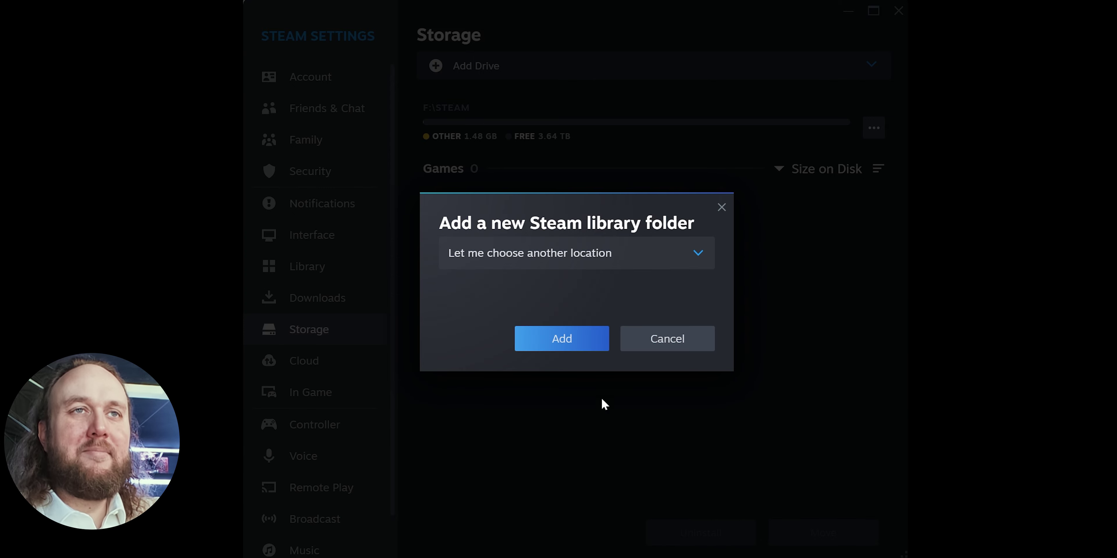
- Create a 'Steam Second Location' folder on G: and add it as a Steam library
{"action": "left_click", "coordinate": [593, 354]}
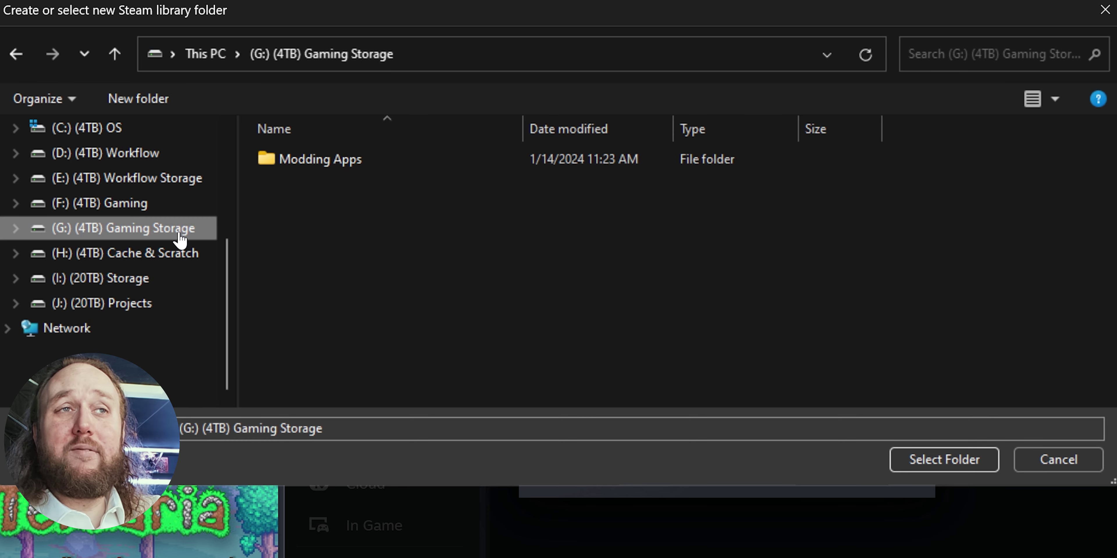
{"action": "right_click", "coordinate": [412, 243]}
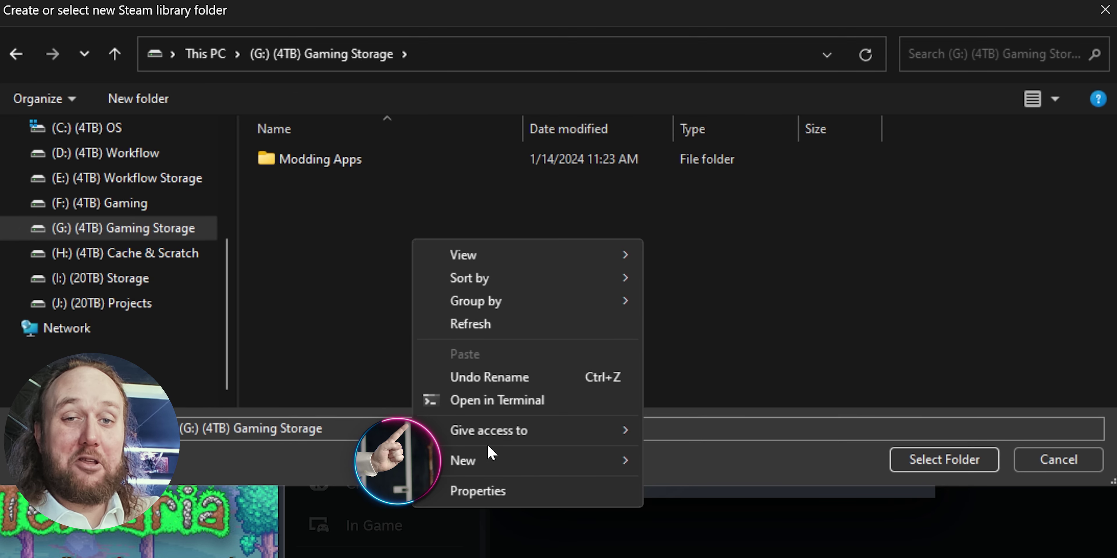
{"action": "mouse_move", "coordinate": [500, 467]}
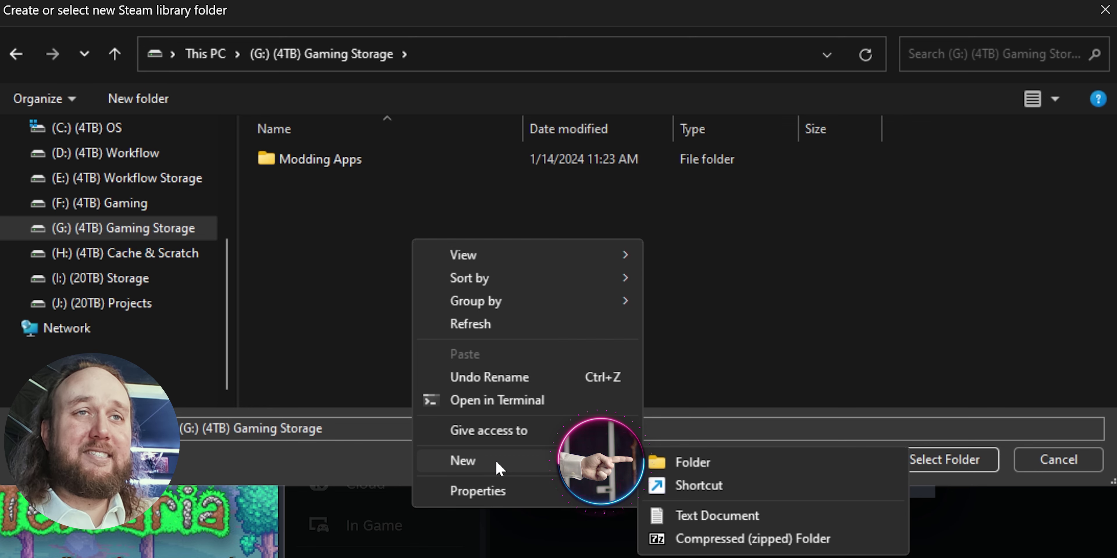
{"action": "left_click", "coordinate": [769, 464]}
{"action": "type", "text": "Steam Second Location"}
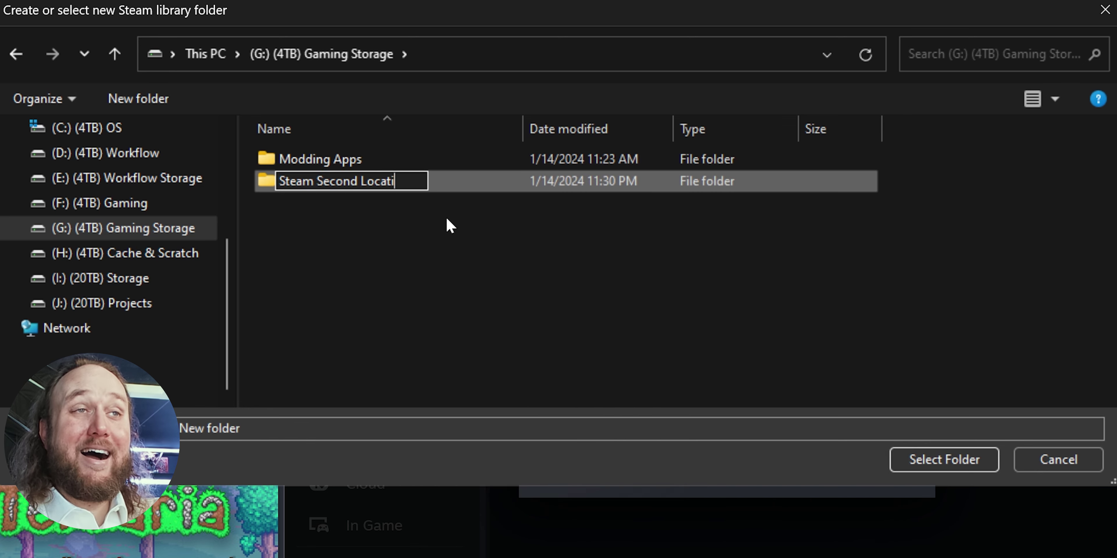
{"action": "key", "text": "Return"}
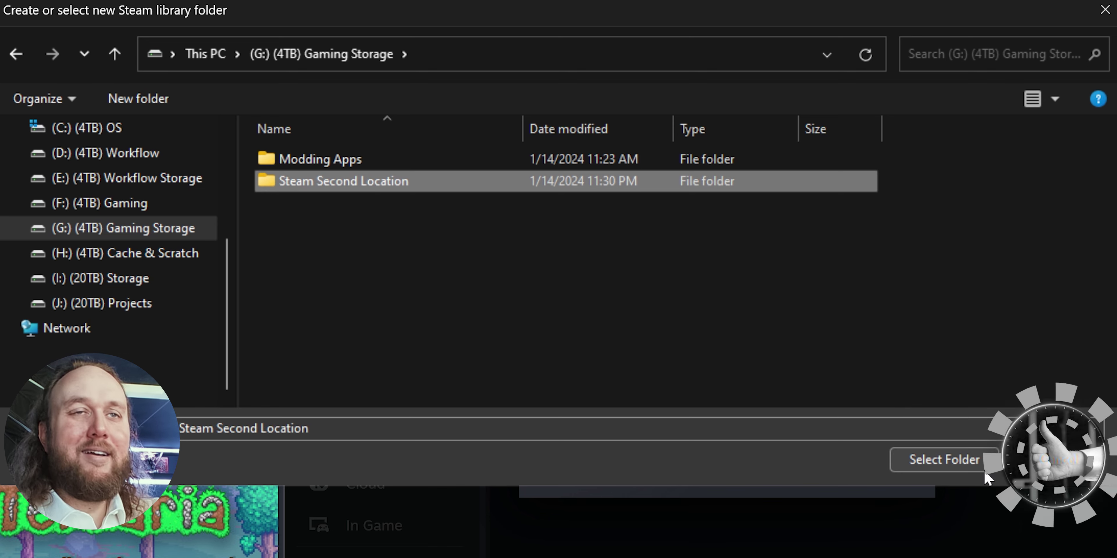
{"action": "left_click", "coordinate": [945, 459]}
{"action": "left_click", "coordinate": [835, 71]}
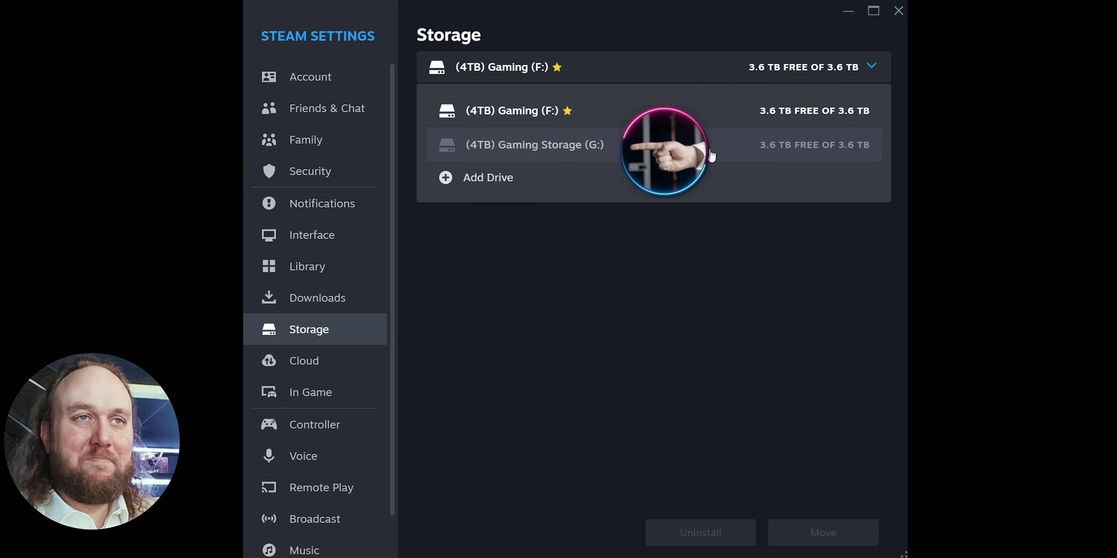
- Browse the G:\Steam Second Location library folder to confirm it is empty, then start installing Darkwood
{"action": "left_click", "coordinate": [719, 145]}
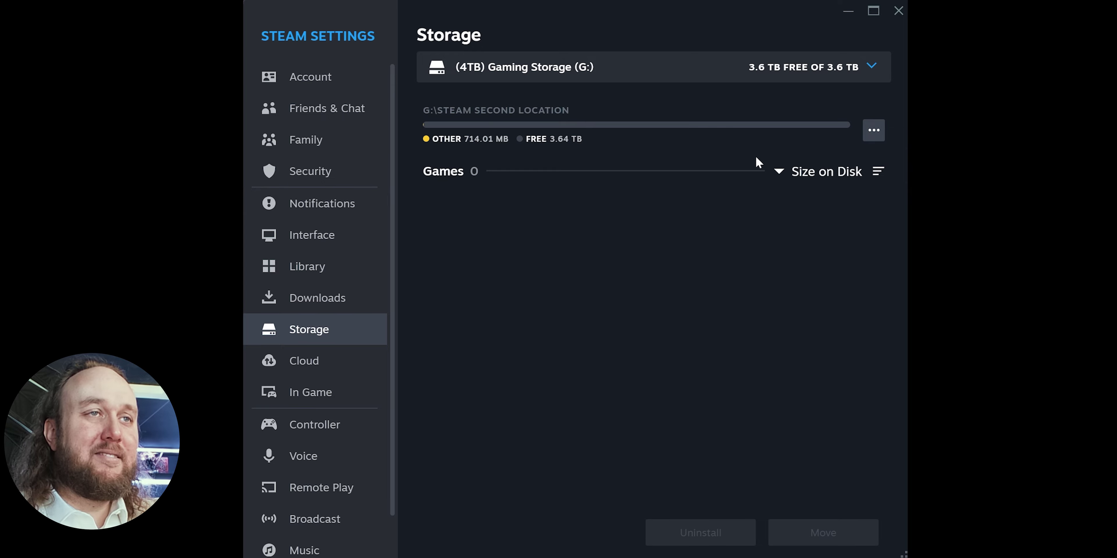
{"action": "left_click", "coordinate": [874, 138]}
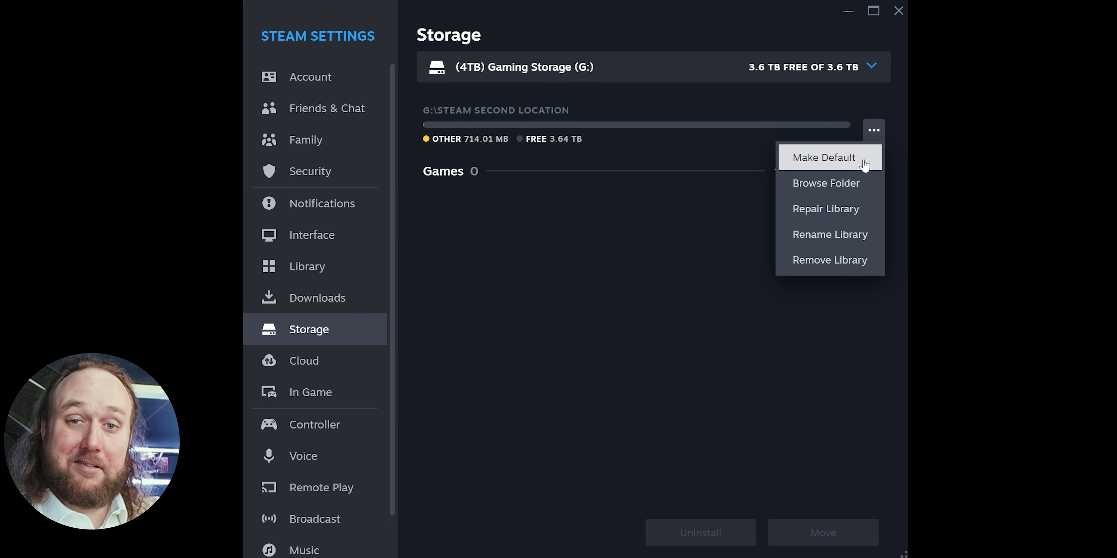
{"action": "left_click", "coordinate": [867, 183]}
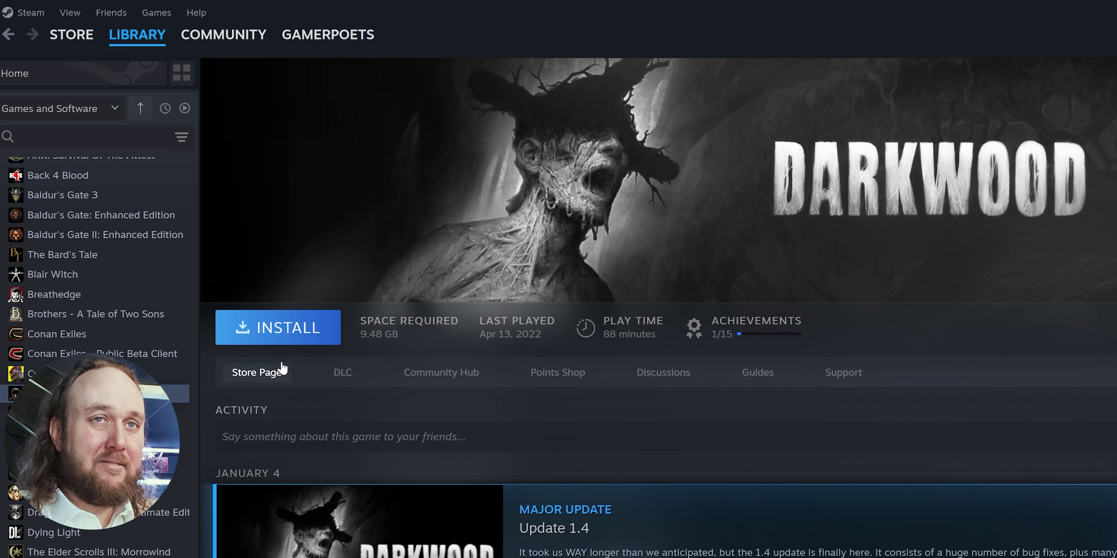
{"action": "left_click", "coordinate": [280, 342]}
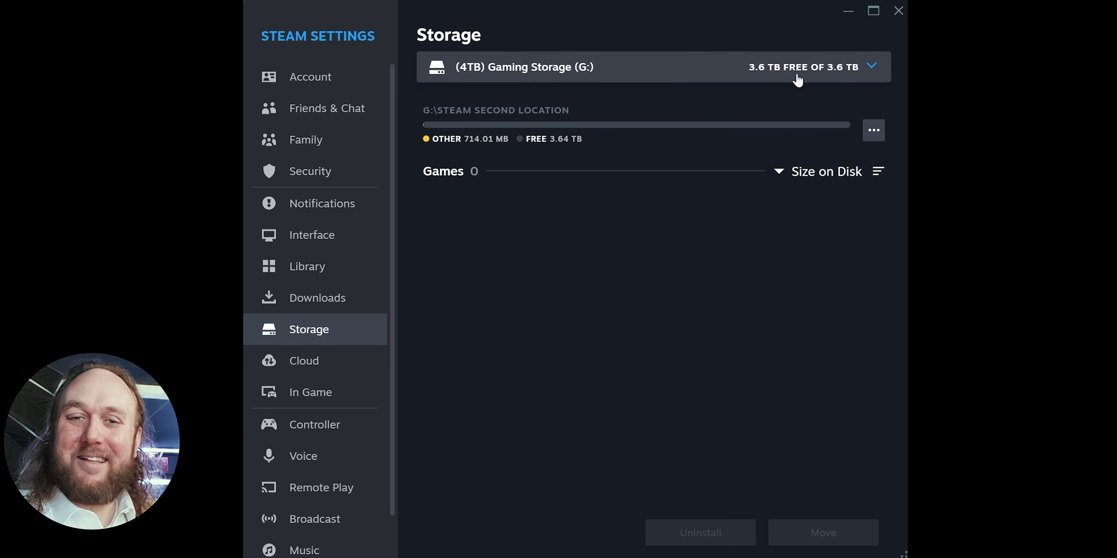
- Move Darkwood from the F: Gaming library to the G: Gaming Storage drive
{"action": "left_click", "coordinate": [798, 77]}
{"action": "left_click", "coordinate": [751, 117]}
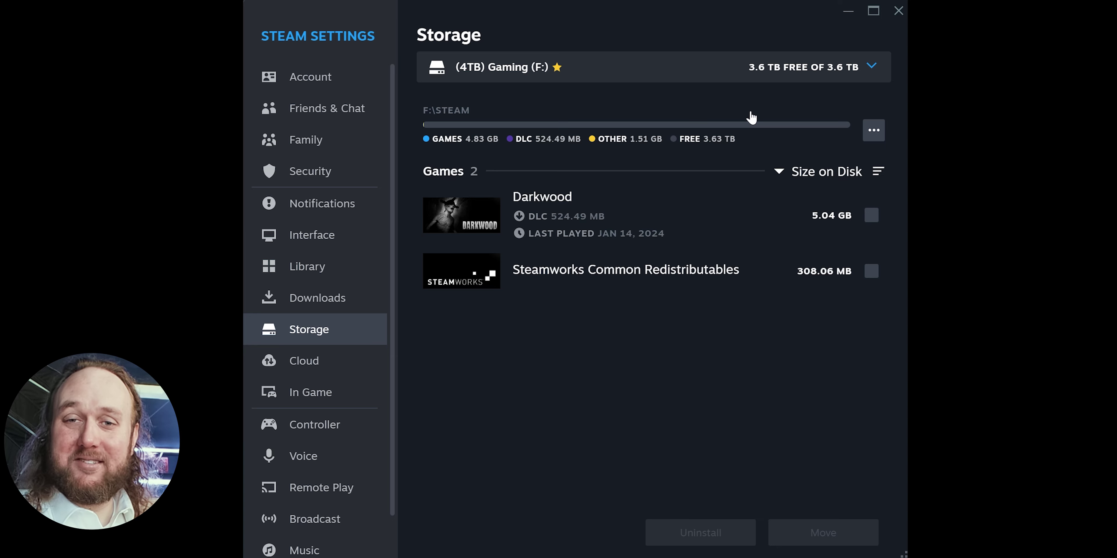
{"action": "left_click", "coordinate": [870, 216]}
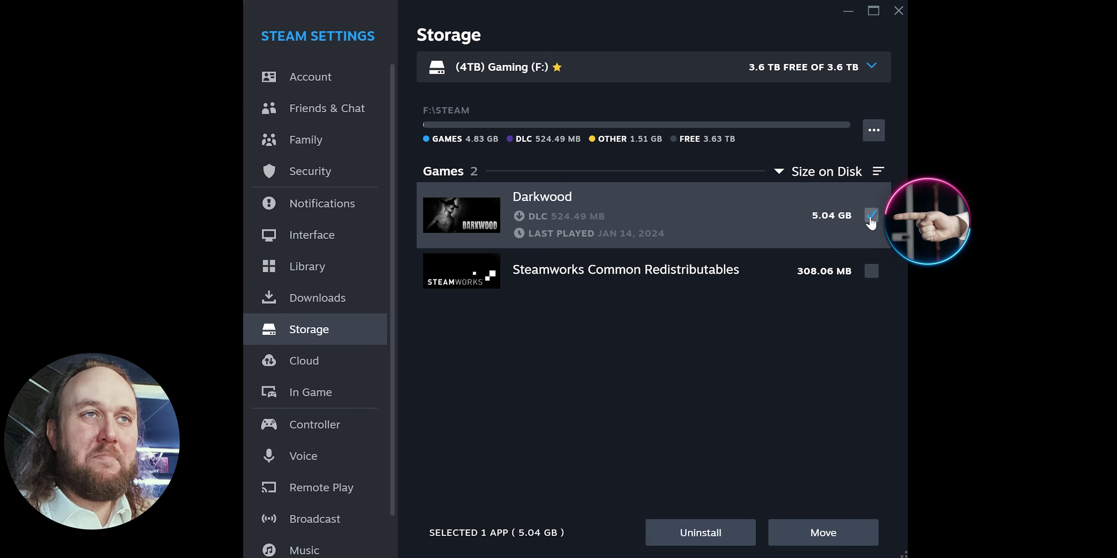
{"action": "left_click", "coordinate": [856, 537]}
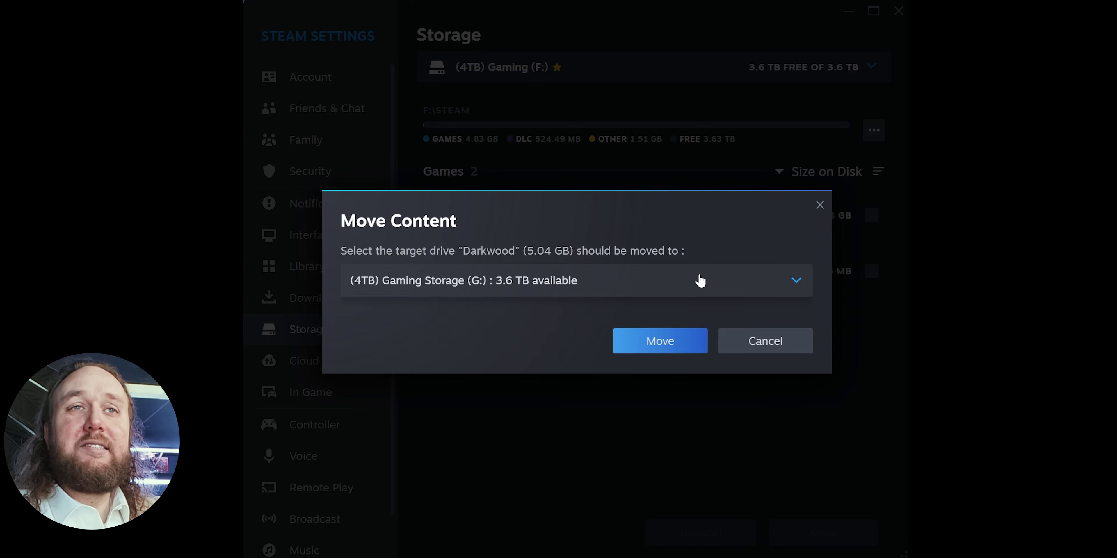
{"action": "left_click", "coordinate": [700, 280]}
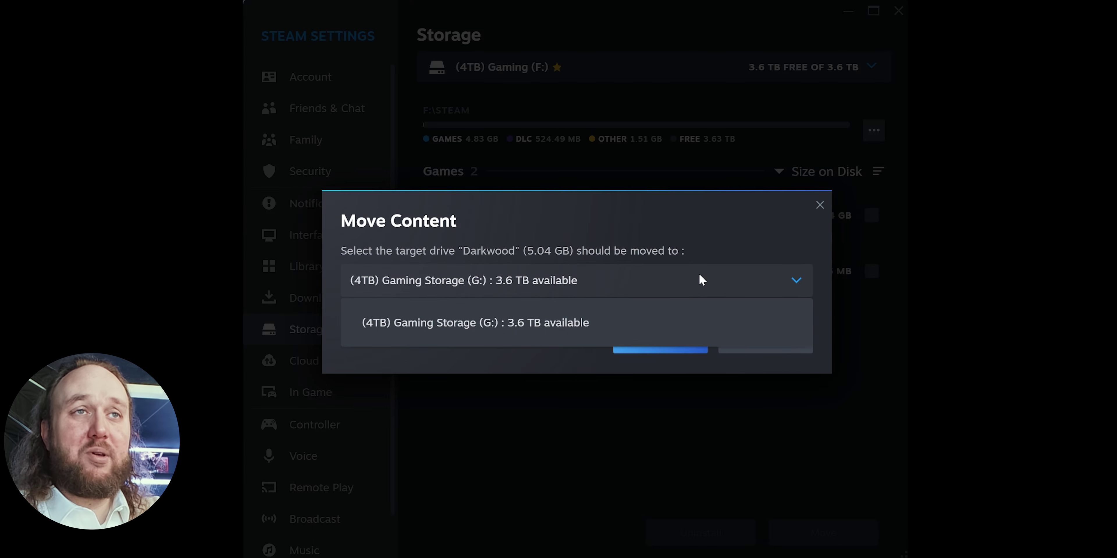
{"action": "left_click", "coordinate": [701, 316]}
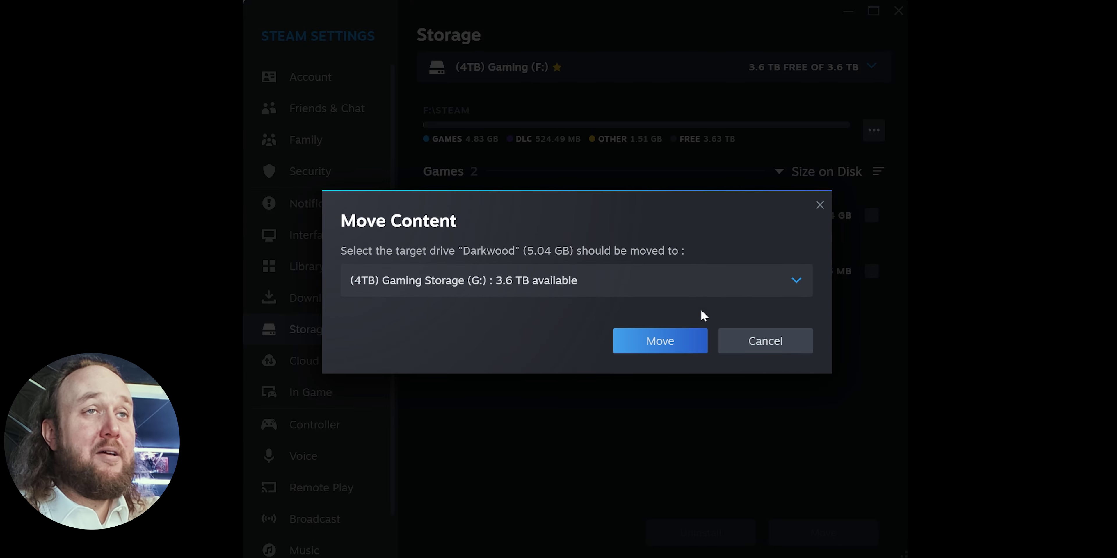
{"action": "left_click", "coordinate": [698, 351]}
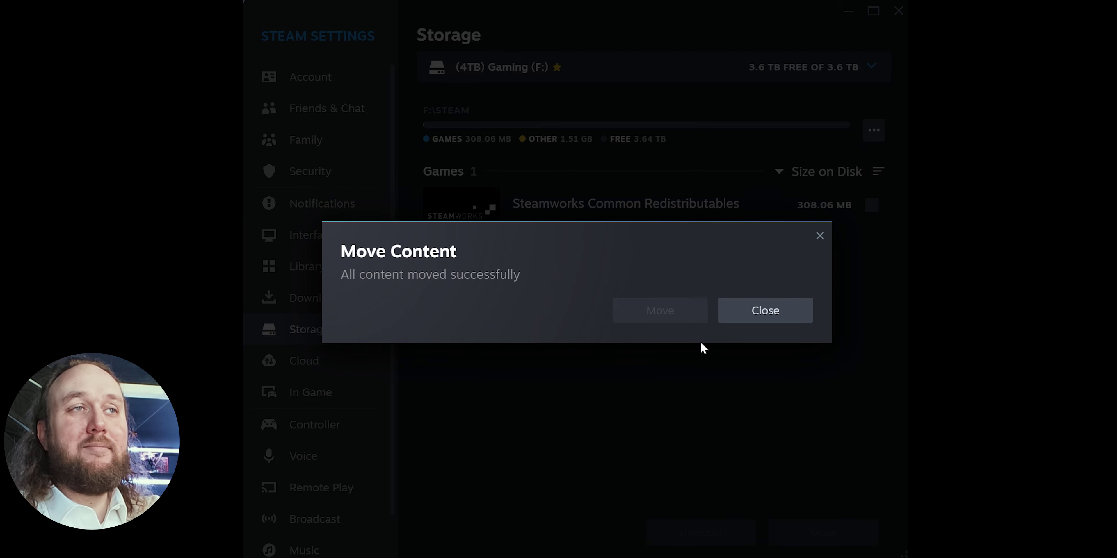
- Close the move confirmation and view the G: Gaming Storage library
{"action": "left_click", "coordinate": [768, 320]}
{"action": "left_click", "coordinate": [768, 67]}
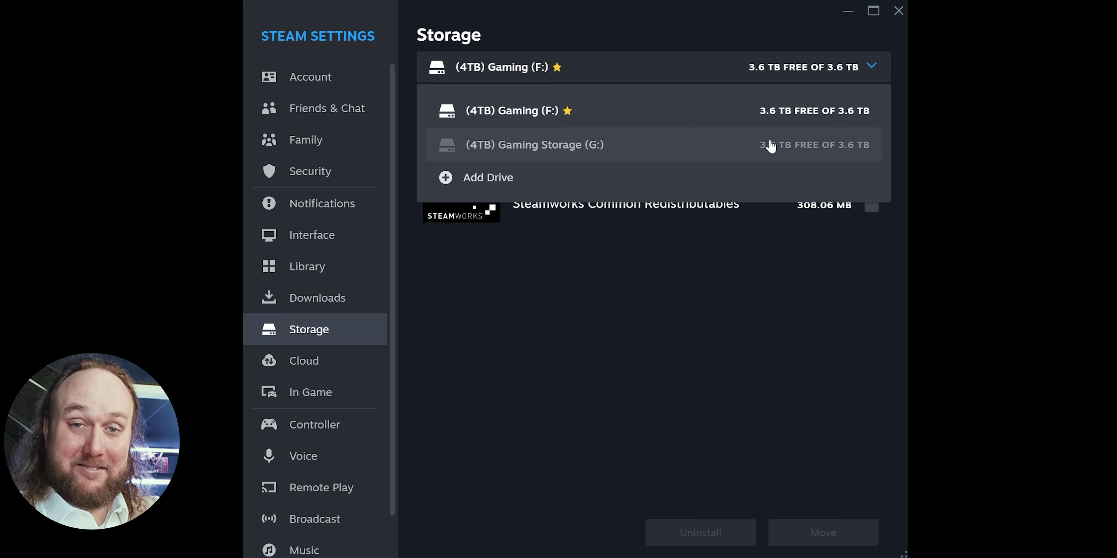
{"action": "left_click", "coordinate": [768, 142]}
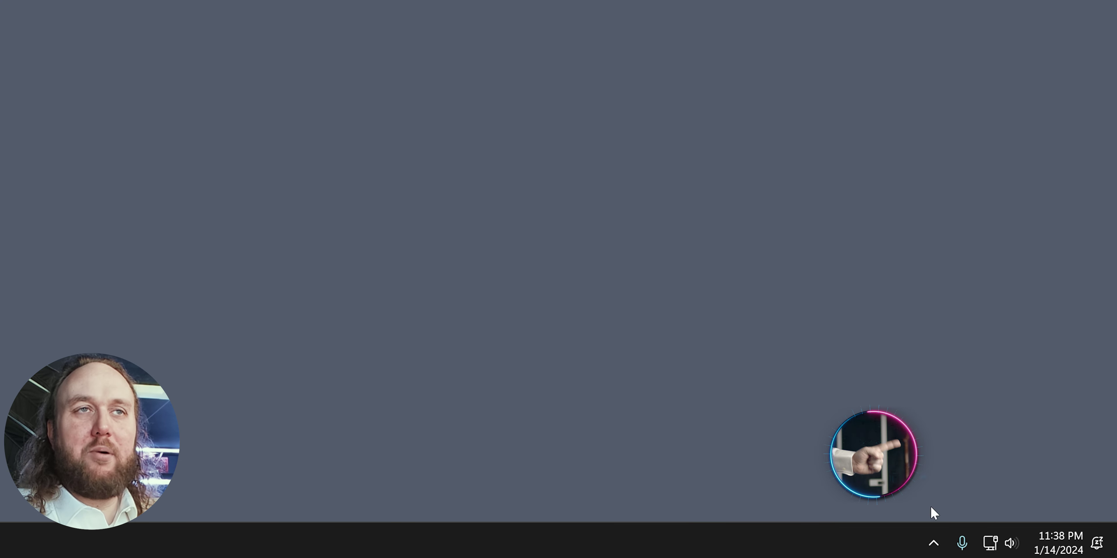
- Exit Steam from its system tray icon
{"action": "left_click", "coordinate": [933, 543]}
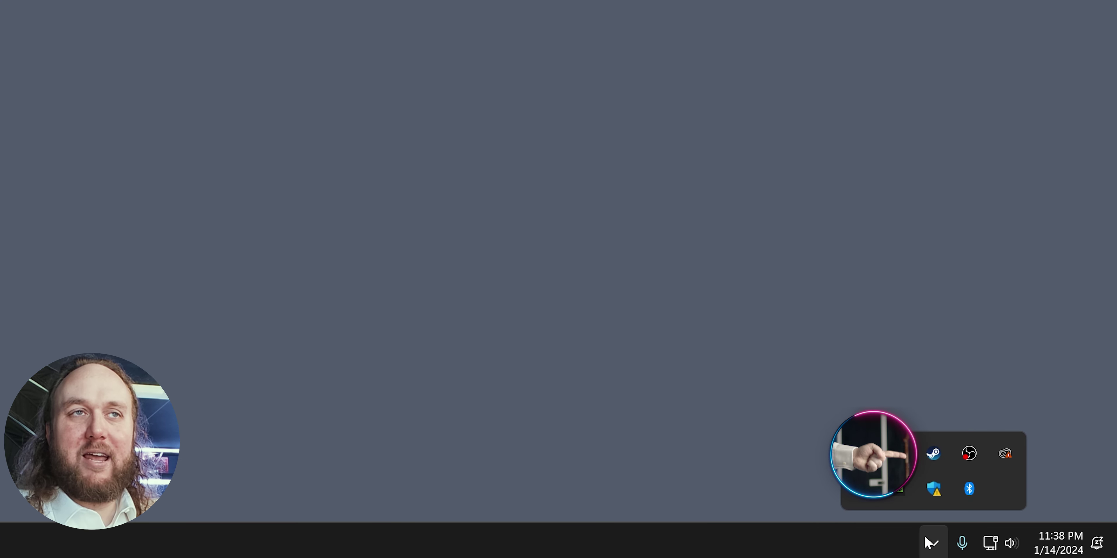
{"action": "right_click", "coordinate": [936, 455]}
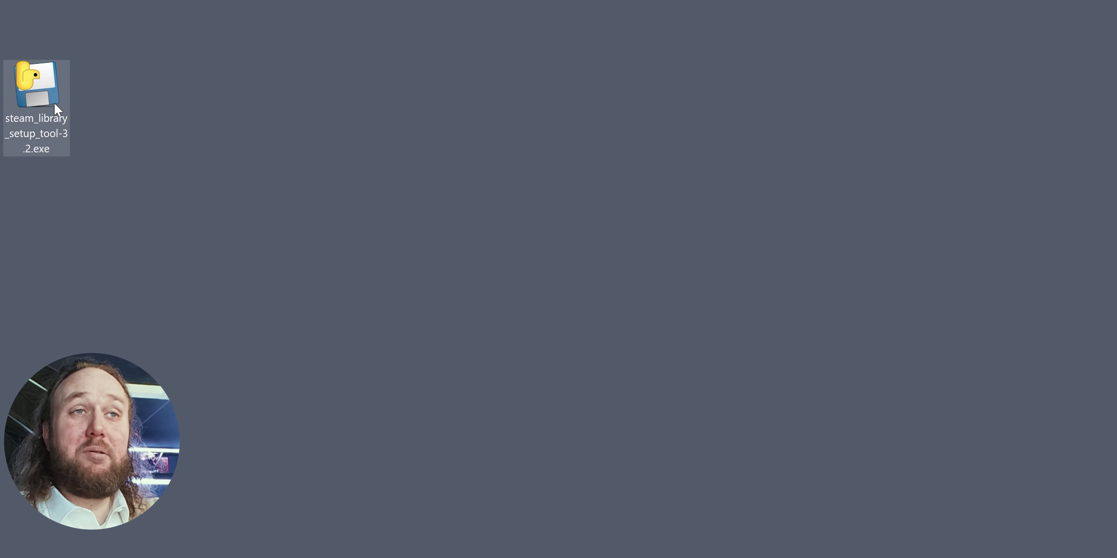
- Run steam_library_setup_tool-3.2.exe as administrator, bypassing the SmartScreen warning
{"action": "right_click", "coordinate": [57, 110]}
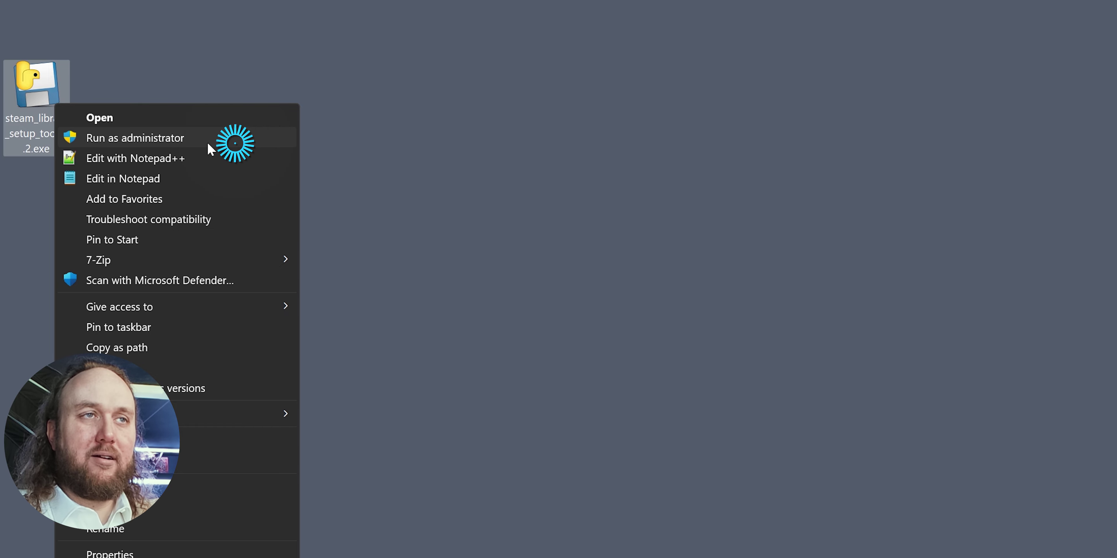
{"action": "left_click", "coordinate": [208, 143]}
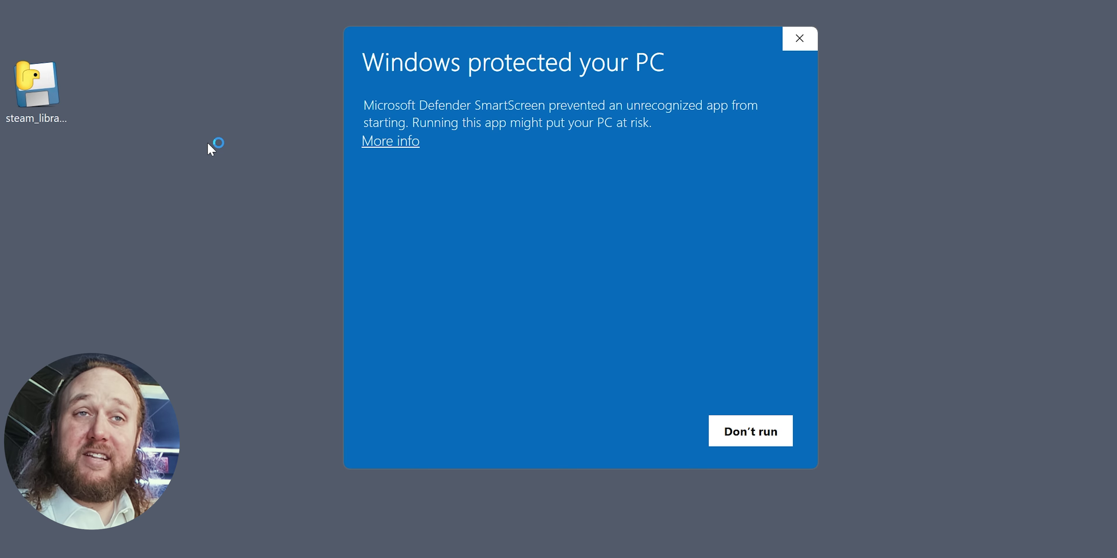
{"action": "left_click", "coordinate": [405, 143]}
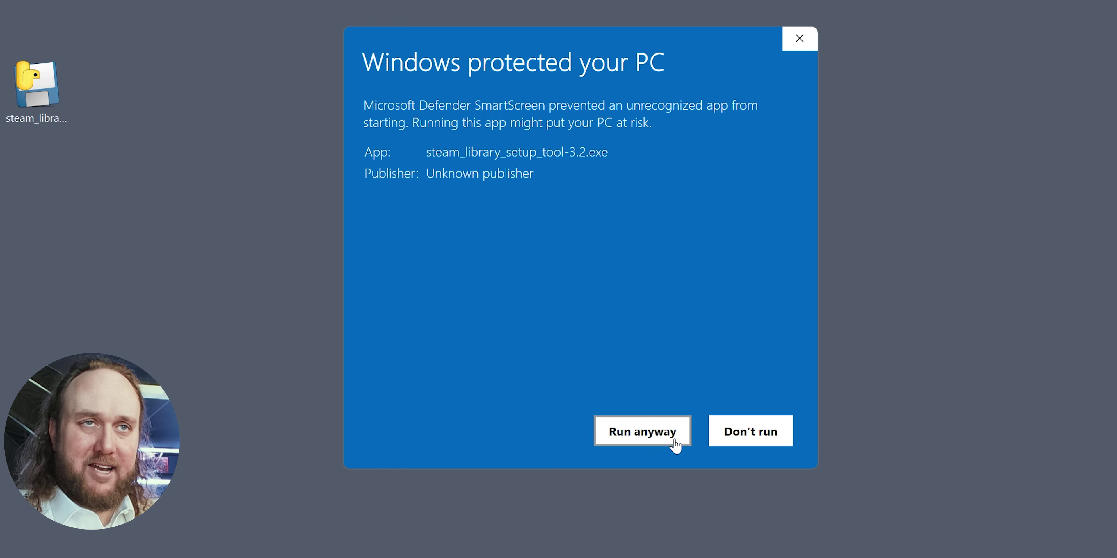
{"action": "left_click", "coordinate": [642, 431]}
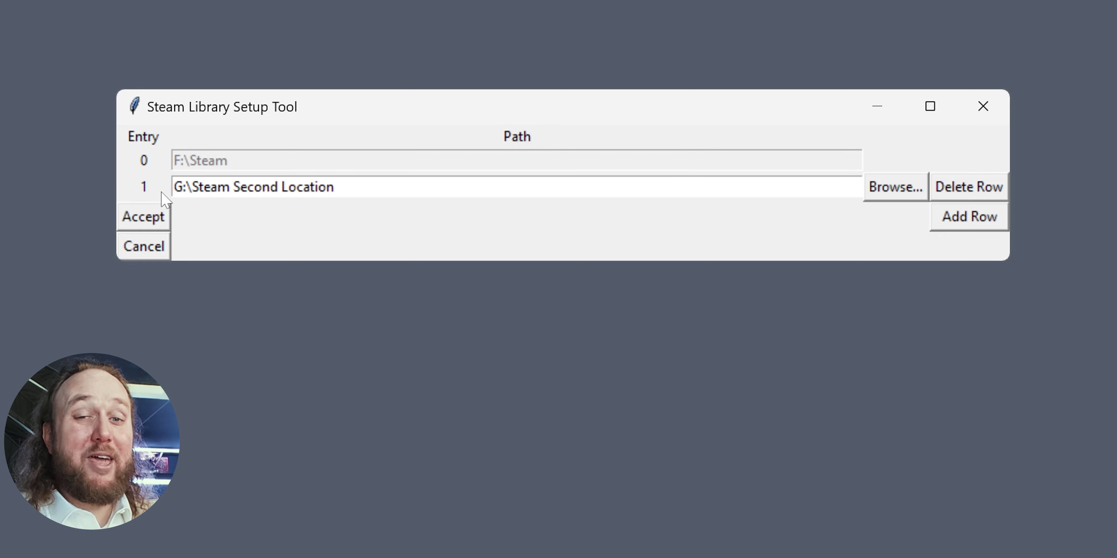
- Add row 2 as a new F:\Steam 2 Same Drive as 1 folder and accept, creating the folders
{"action": "left_click", "coordinate": [991, 229]}
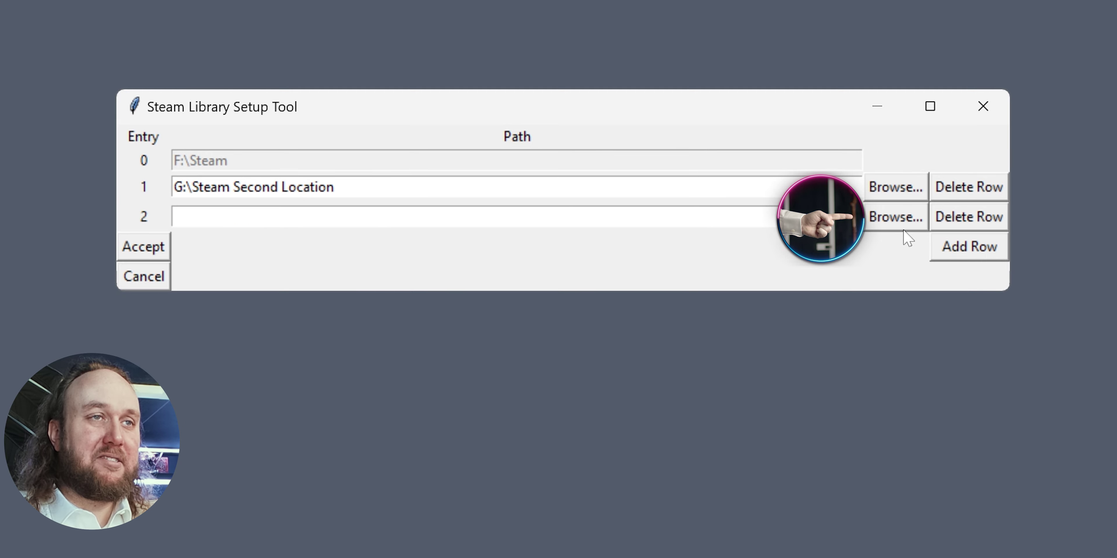
{"action": "left_click", "coordinate": [896, 219]}
{"action": "right_click", "coordinate": [316, 274]}
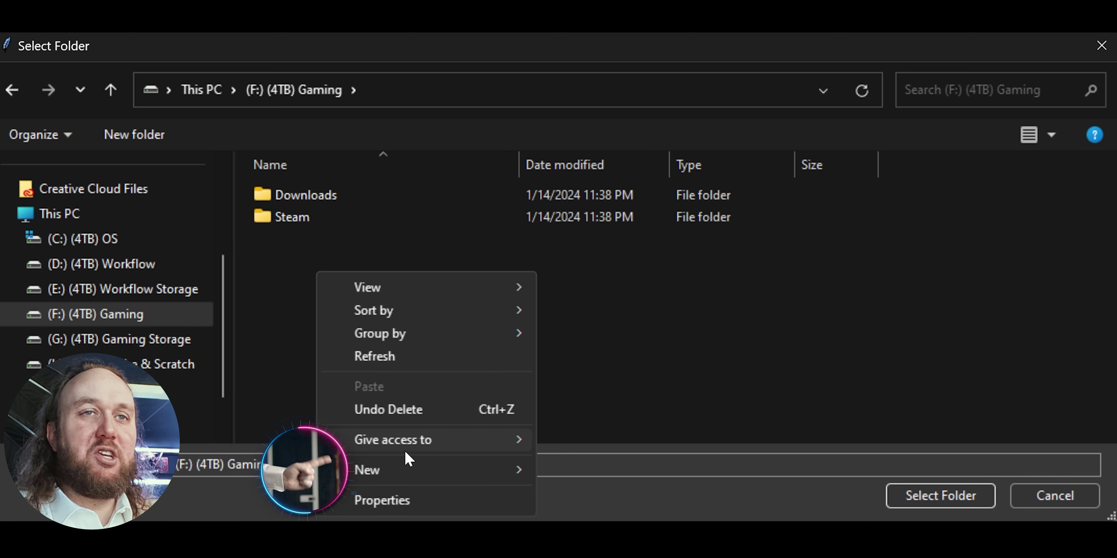
{"action": "mouse_move", "coordinate": [414, 472]}
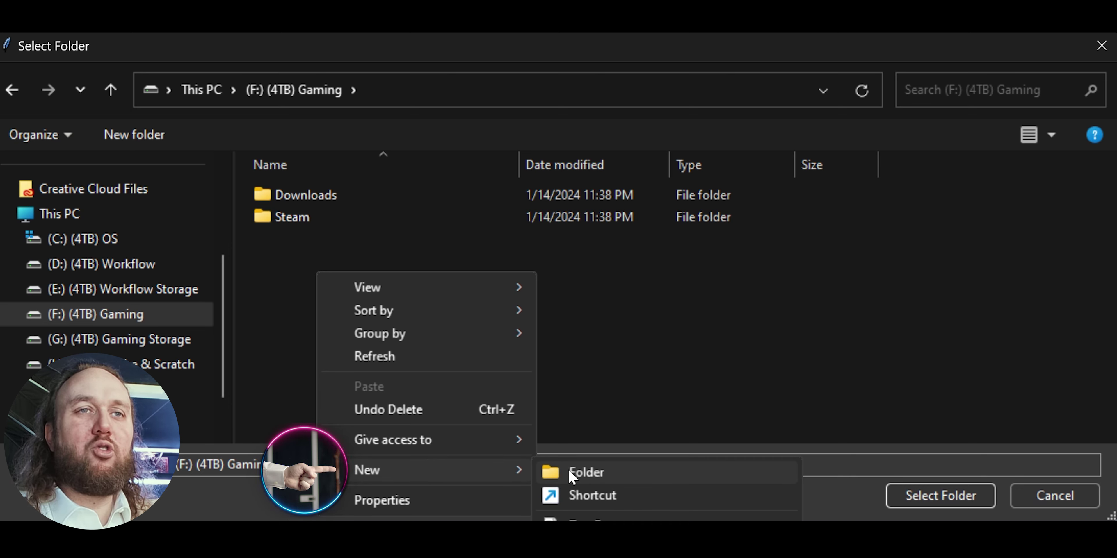
{"action": "left_click", "coordinate": [573, 477]}
{"action": "type", "text": "Steam 2 Same Drive as 1"}
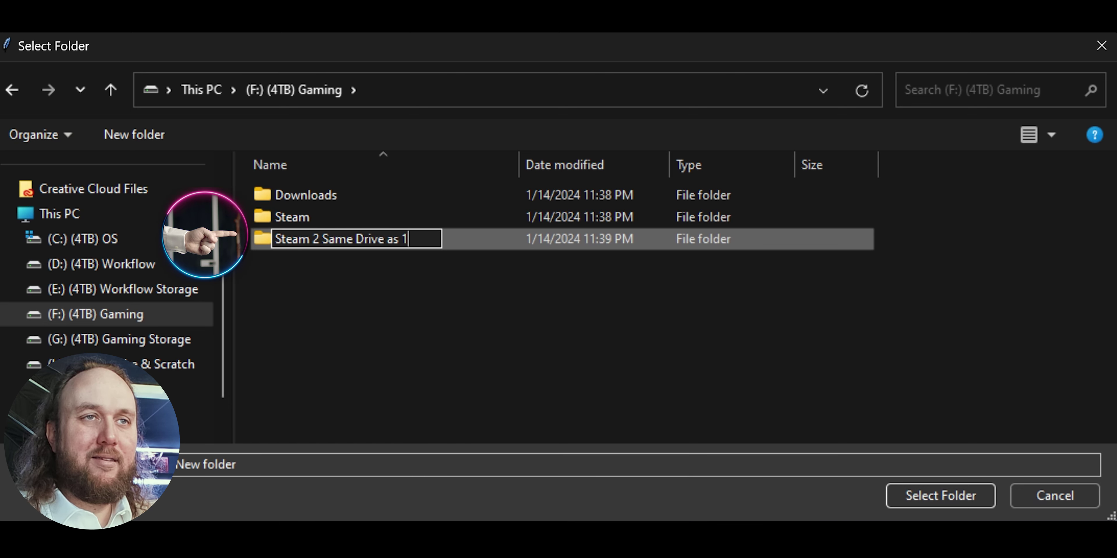
{"action": "key", "text": "Return"}
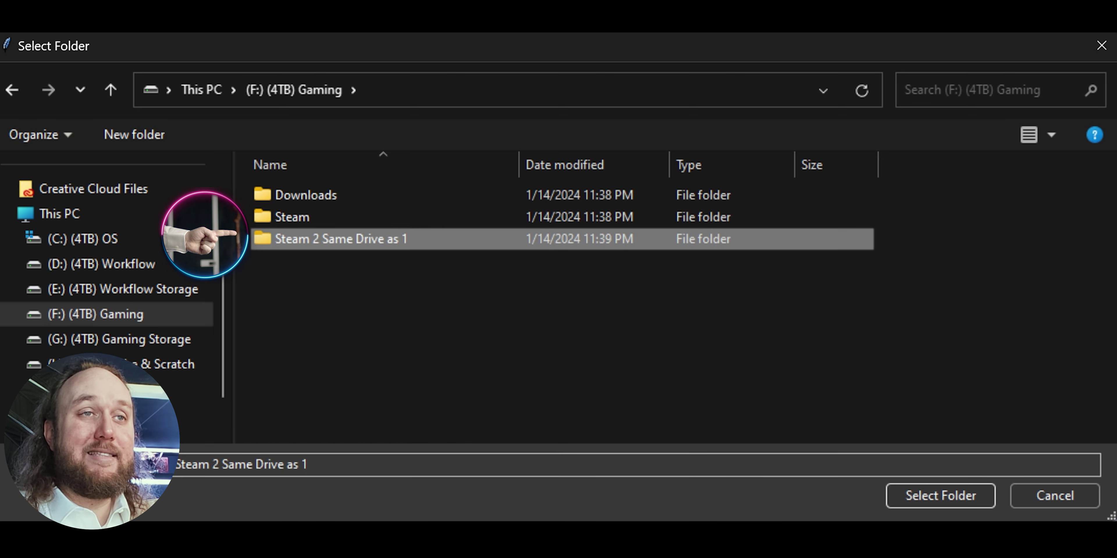
{"action": "left_click", "coordinate": [976, 498]}
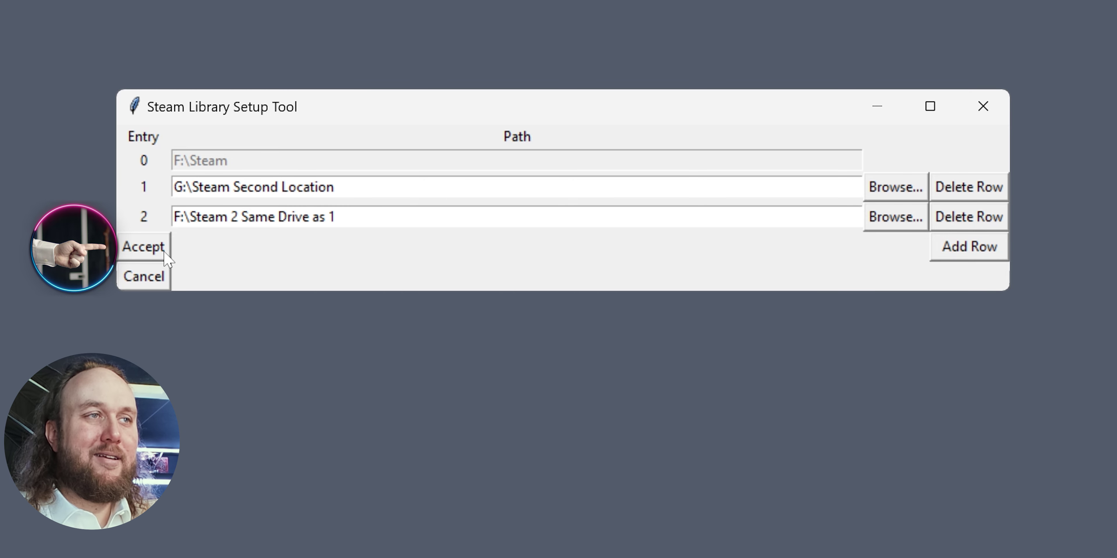
{"action": "left_click", "coordinate": [166, 254]}
{"action": "left_click", "coordinate": [644, 256]}
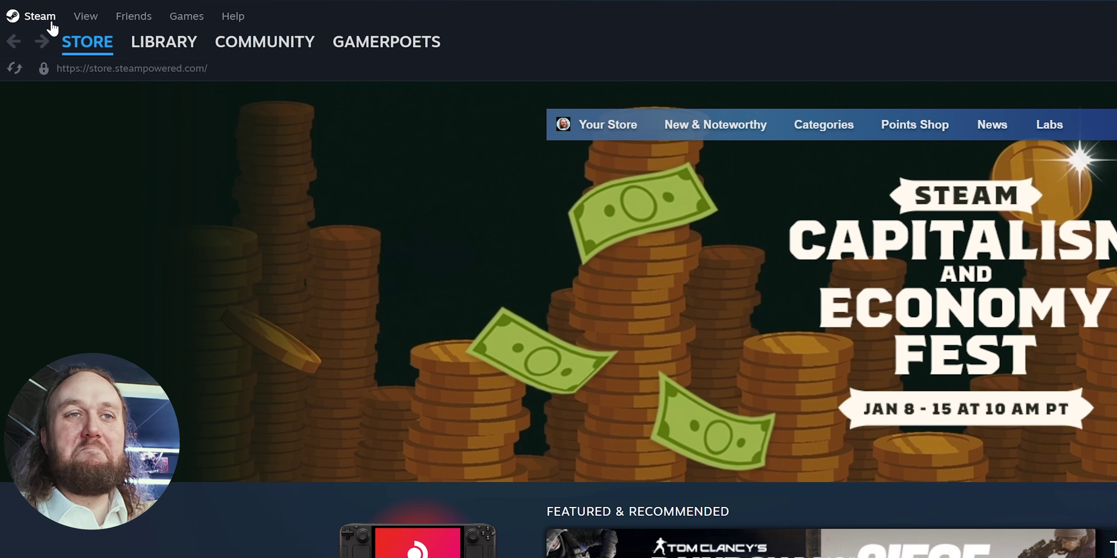
- Make the F:\Steam 2 Same Drive as 1 library the default in Storage settings, then open its folder
{"action": "left_click", "coordinate": [50, 24]}
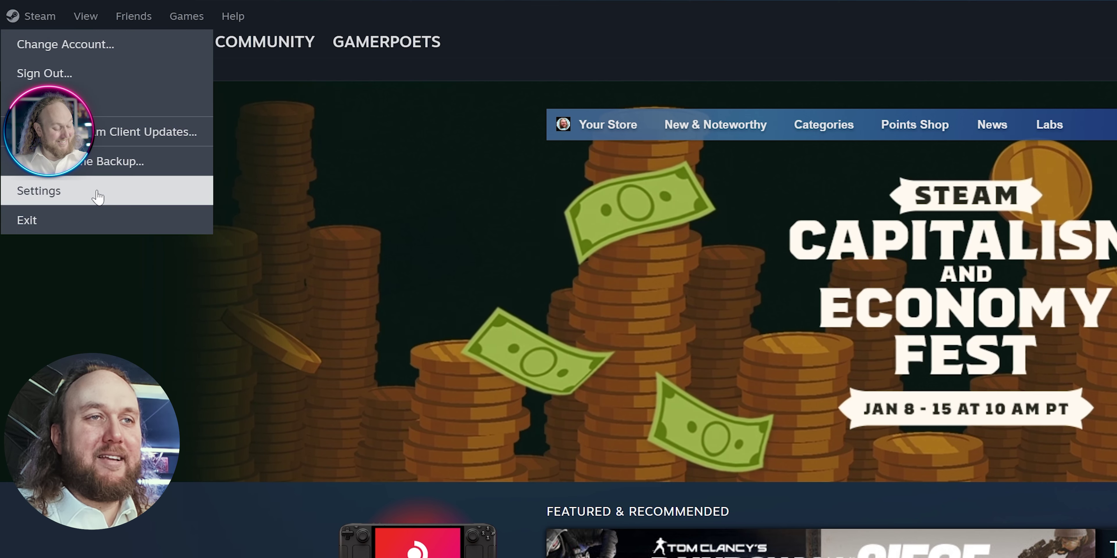
{"action": "left_click", "coordinate": [39, 191]}
{"action": "left_click", "coordinate": [348, 337]}
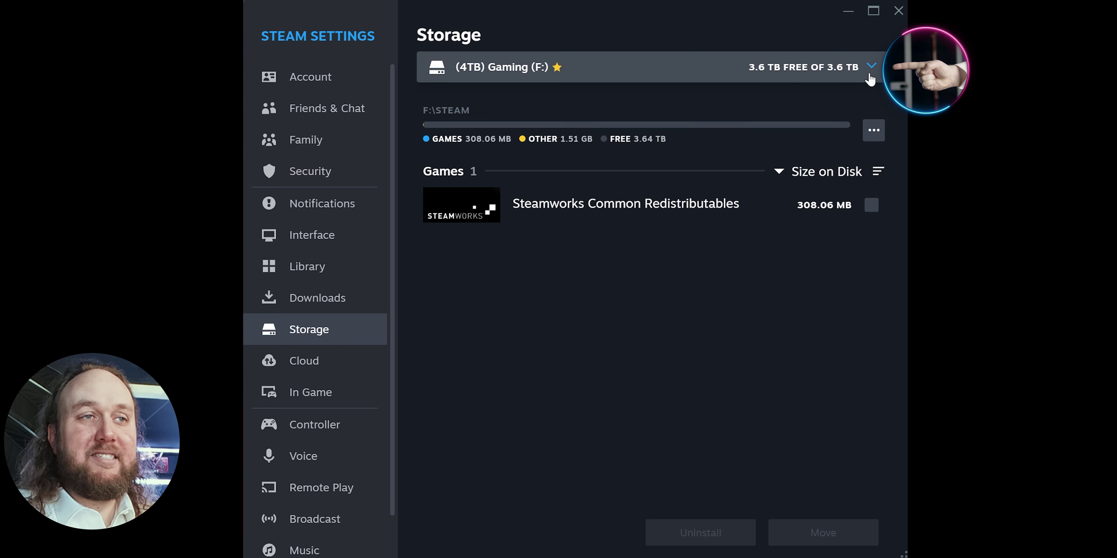
{"action": "left_click", "coordinate": [869, 68]}
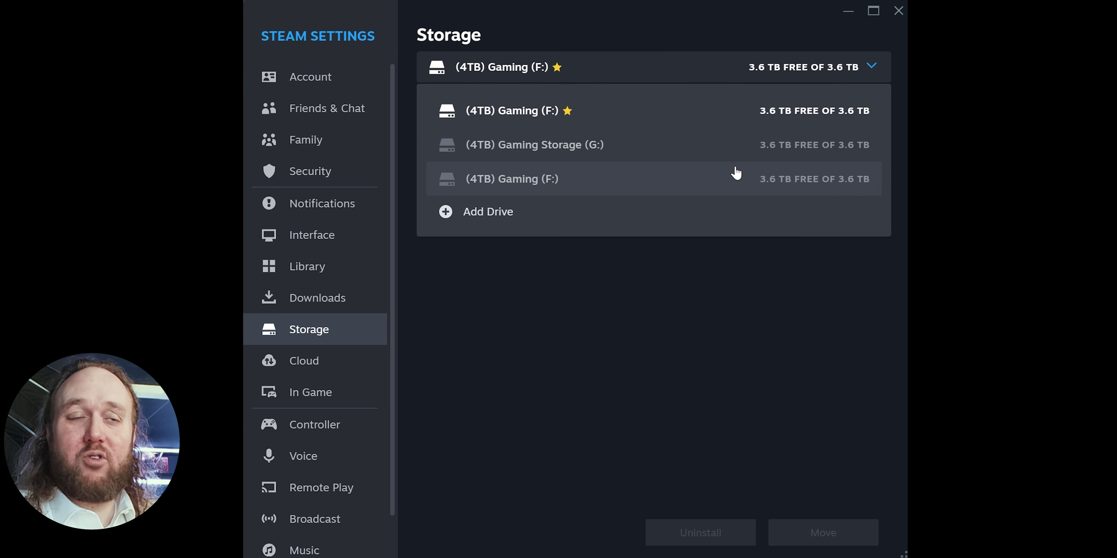
{"action": "left_click", "coordinate": [736, 173]}
{"action": "left_click", "coordinate": [874, 131]}
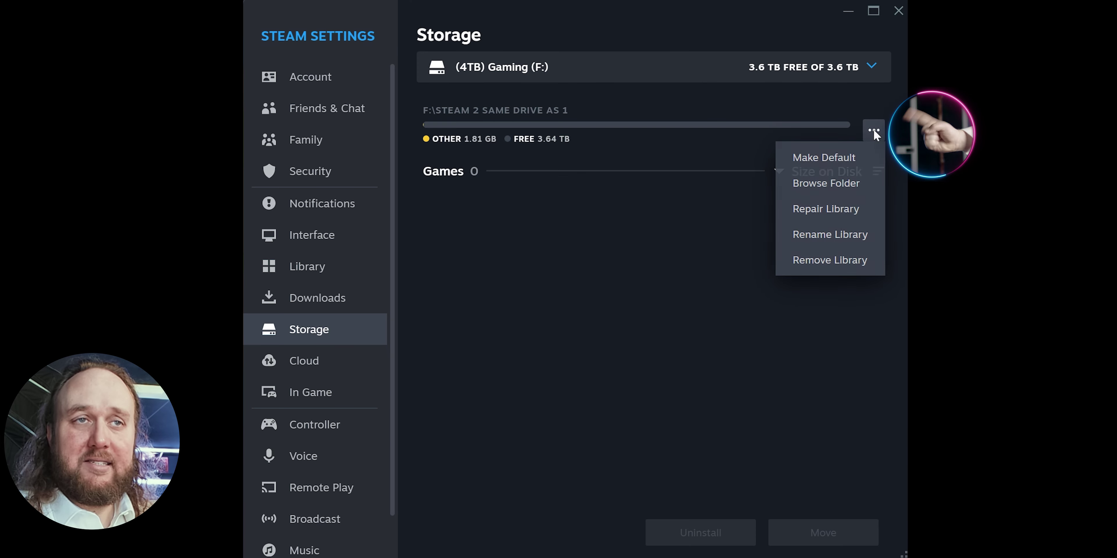
{"action": "left_click", "coordinate": [863, 163]}
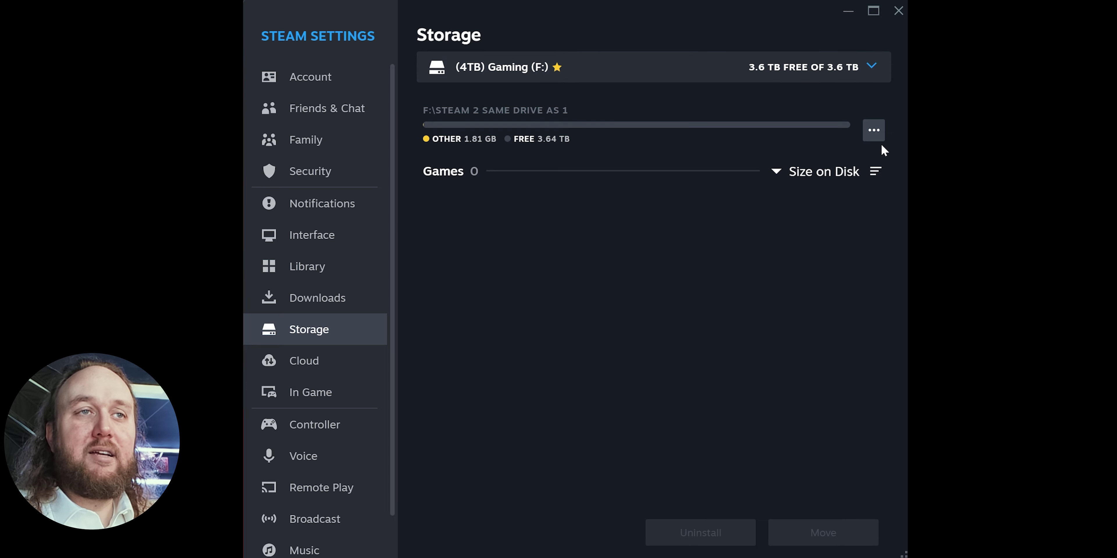
{"action": "left_click", "coordinate": [874, 131]}
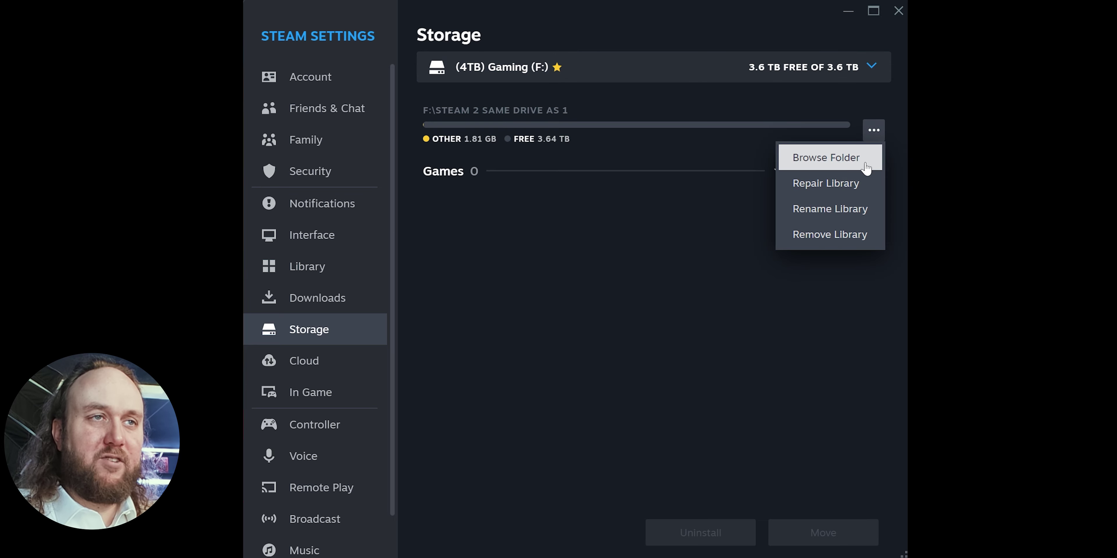
{"action": "left_click", "coordinate": [865, 165]}
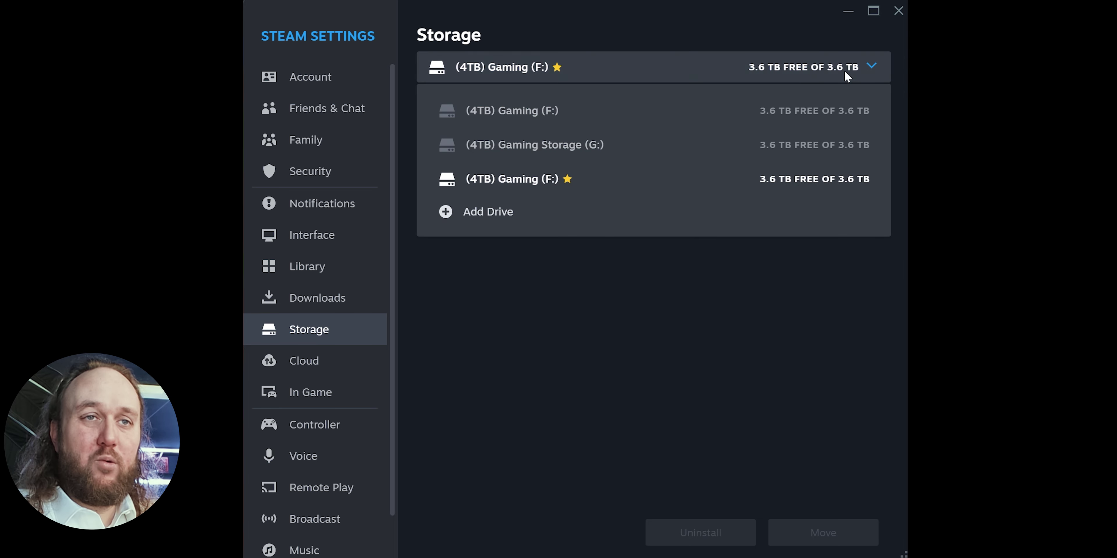
- Select Darkwood in the G: library for moving and list the F: destination drives
{"action": "left_click", "coordinate": [646, 150]}
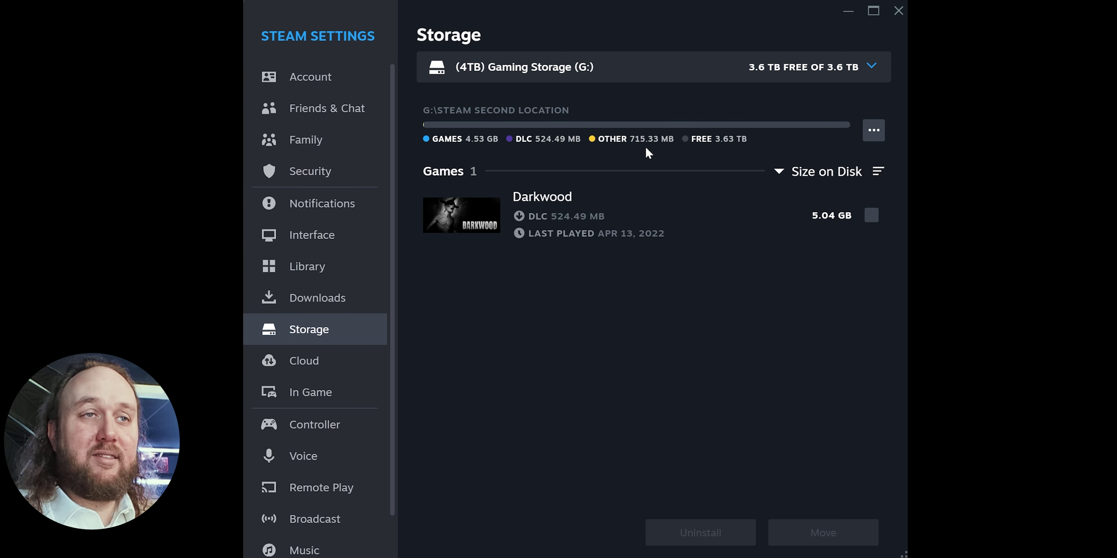
{"action": "left_click", "coordinate": [871, 216]}
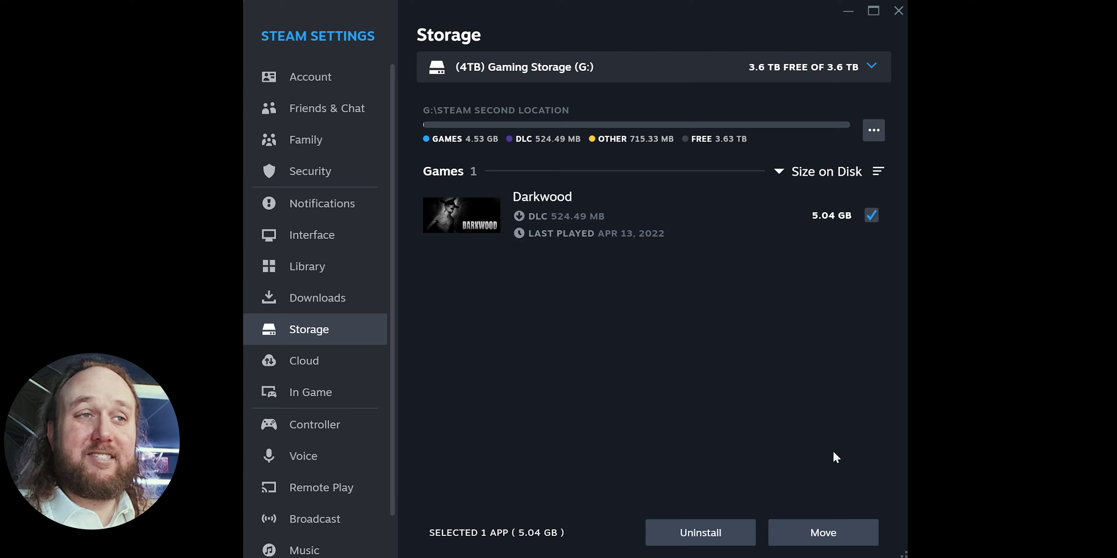
{"action": "left_click", "coordinate": [738, 280]}
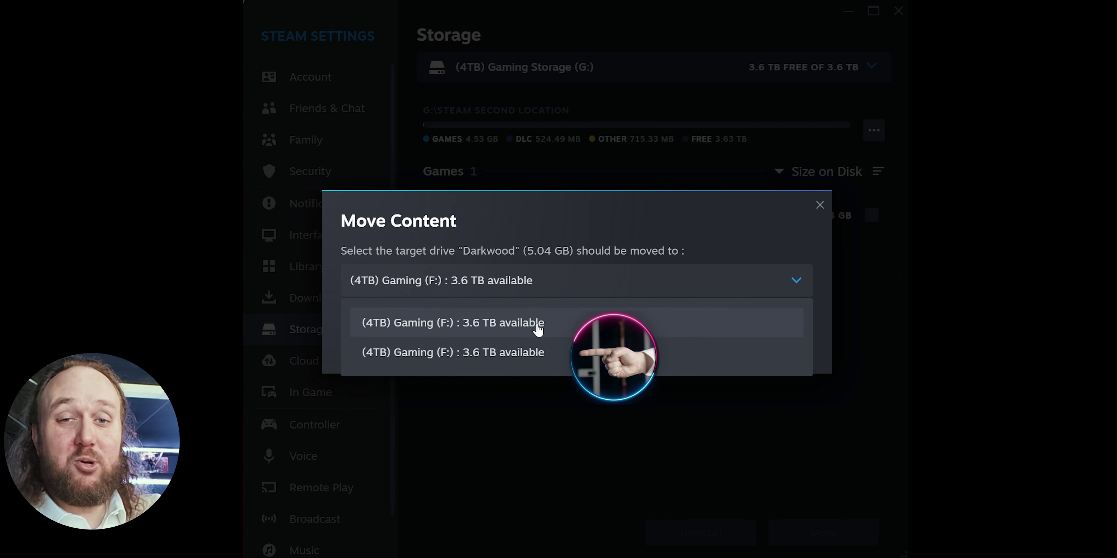